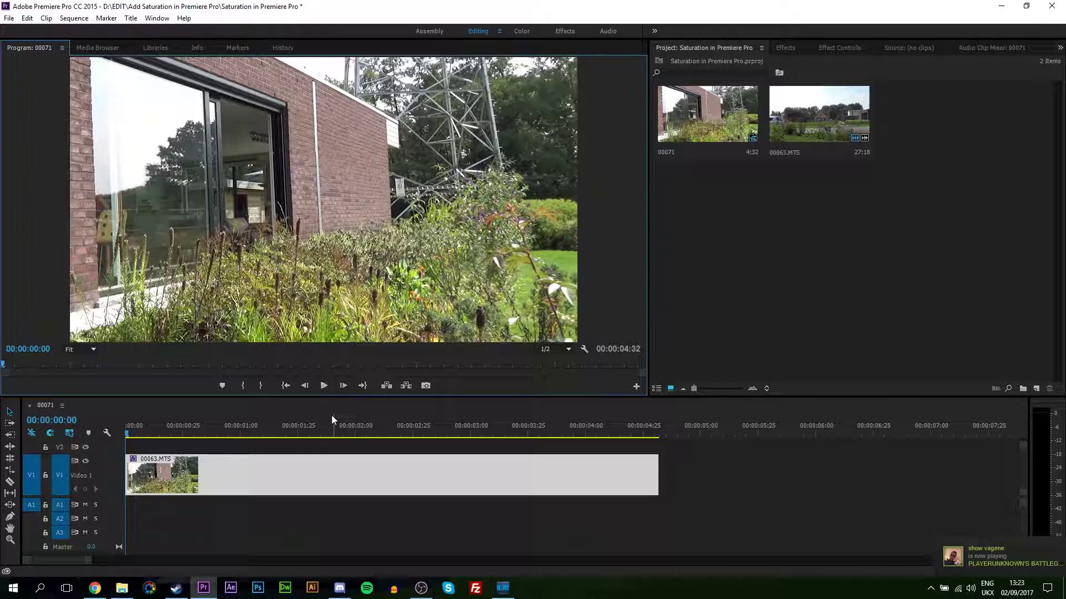
- Select the 00063.MTS clip on V1 and scrub the playhead to preview it
{"action": "left_click", "coordinate": [251, 460]}
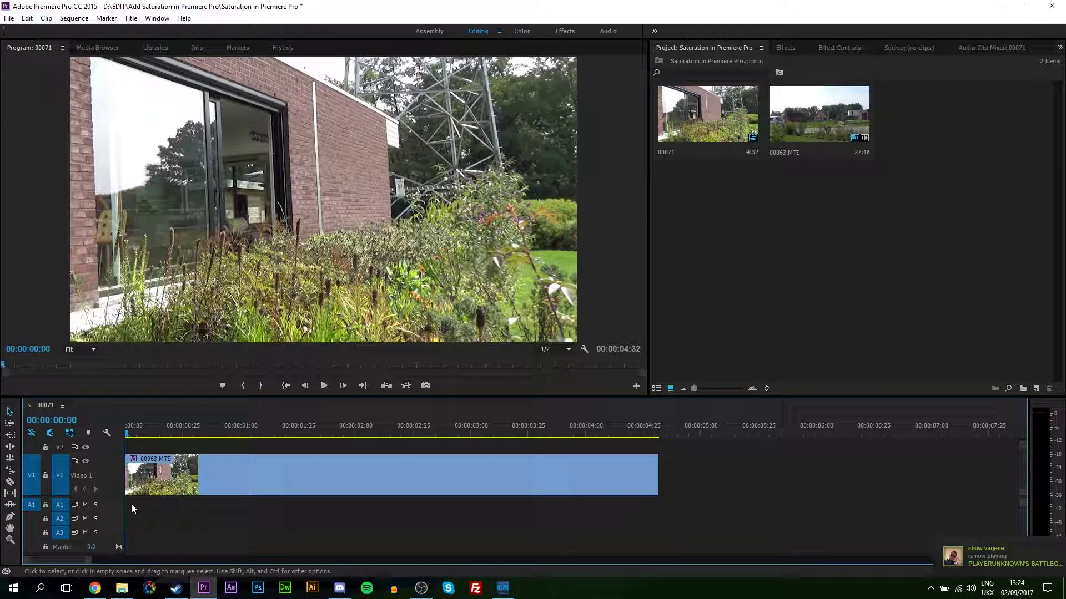
{"action": "left_click_drag", "start_coordinate": [155, 432], "coordinate": [127, 431]}
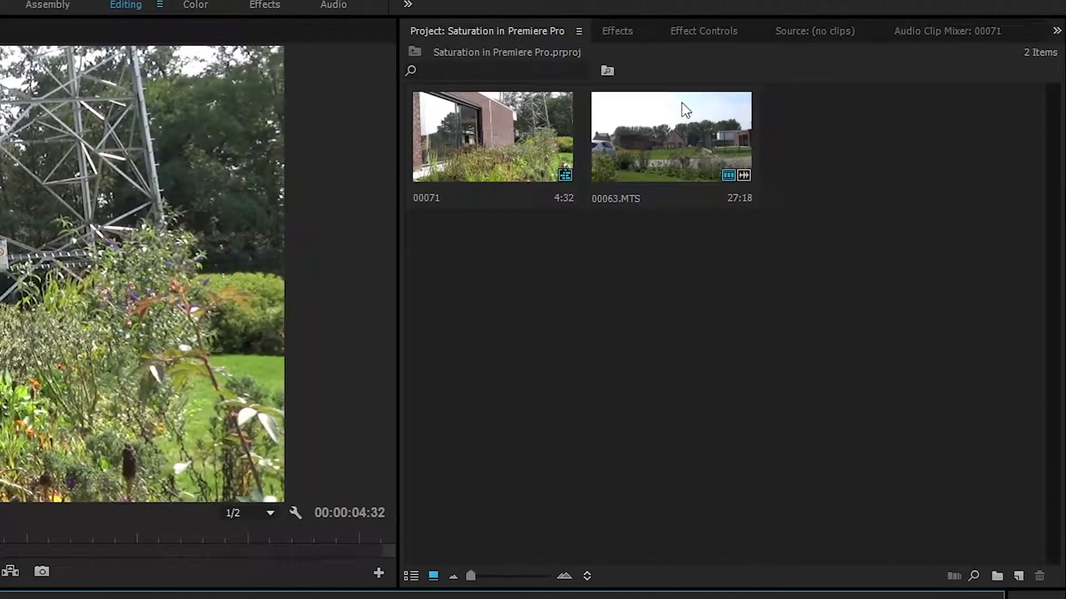
- Search the Effects panel for 'fast' and drop Fast Color Corrector onto the 00063.MTS clip
{"action": "left_click", "coordinate": [618, 31]}
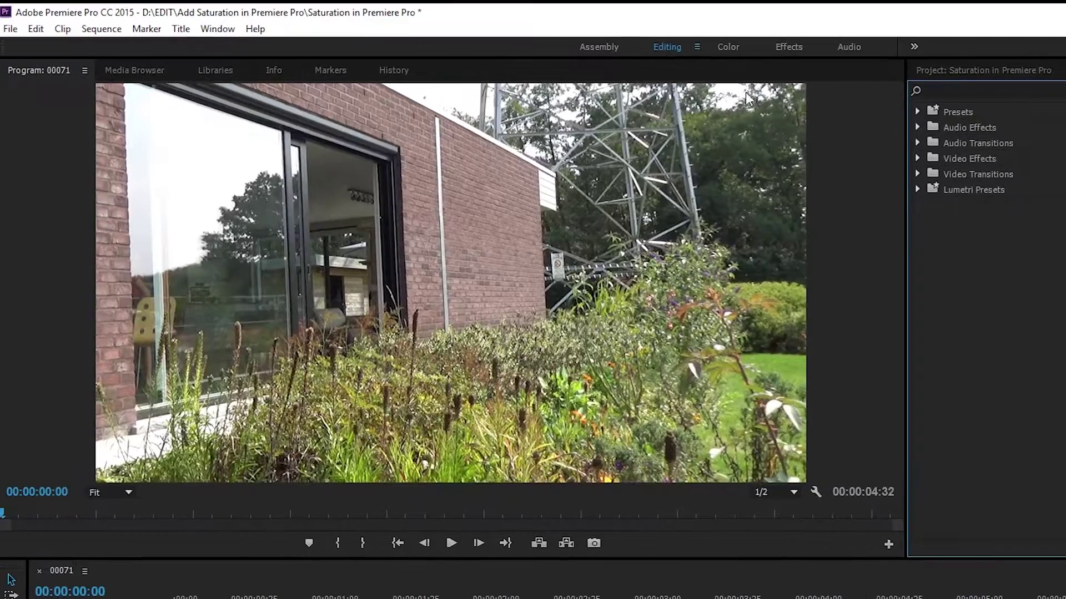
{"action": "left_click", "coordinate": [217, 29]}
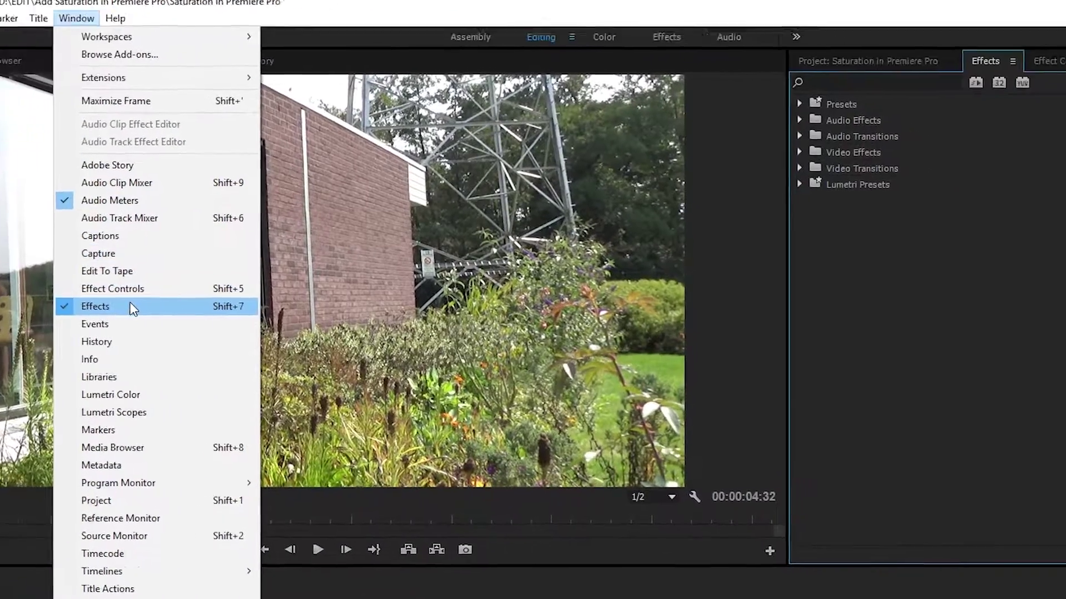
{"action": "left_click", "coordinate": [132, 306]}
{"action": "left_click", "coordinate": [833, 83]}
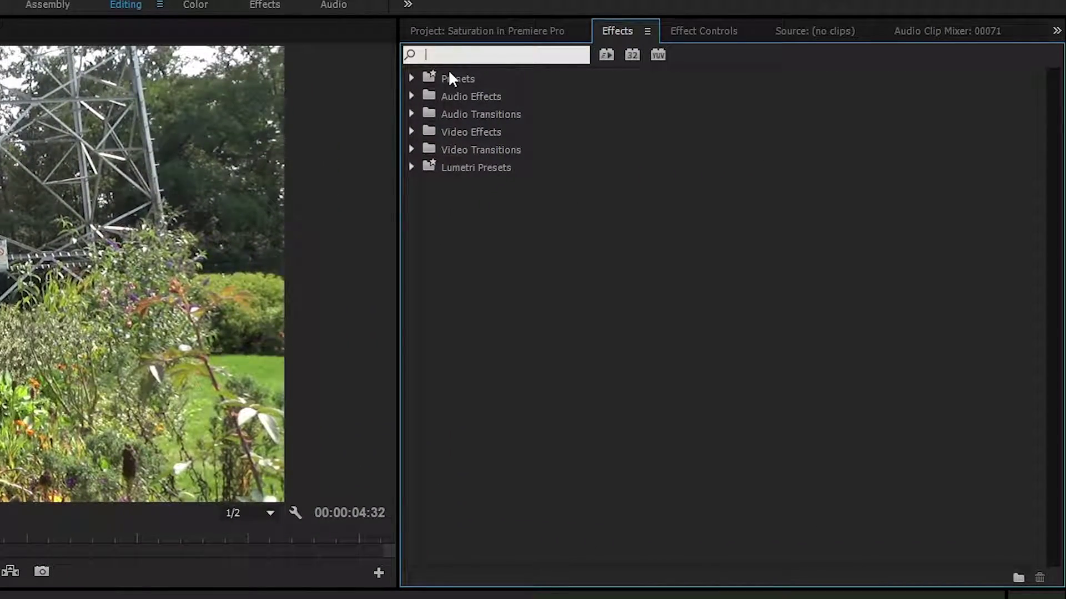
{"action": "type", "text": "fast"}
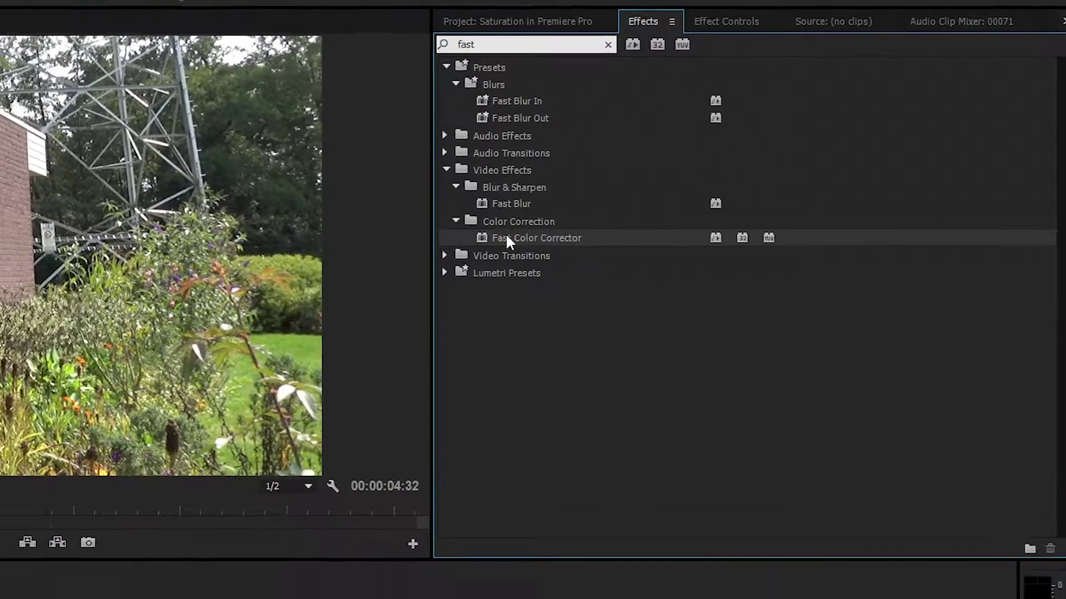
{"action": "left_click_drag", "start_coordinate": [506, 238], "coordinate": [430, 485]}
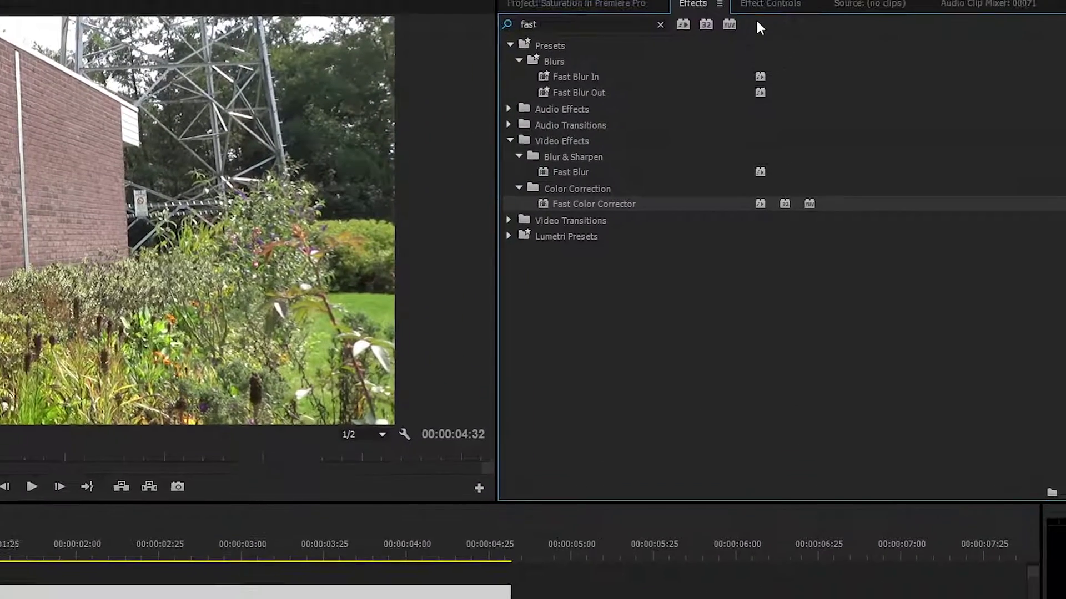
- Show Effect Controls and scroll Fast Color Corrector down to Saturation, still at 100.00
{"action": "left_click", "coordinate": [756, 8]}
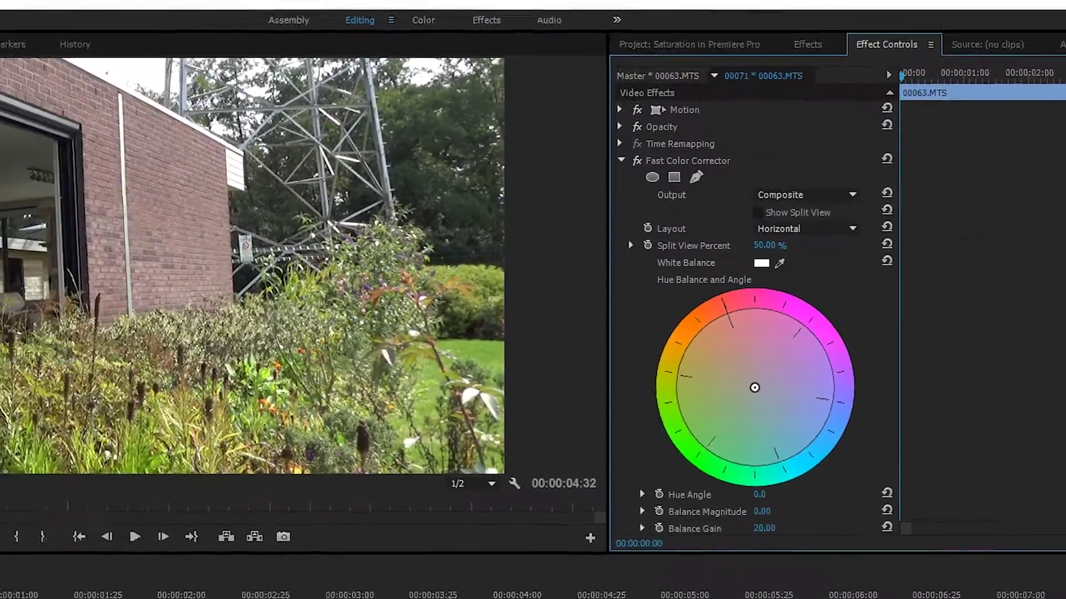
{"action": "left_click", "coordinate": [202, 20]}
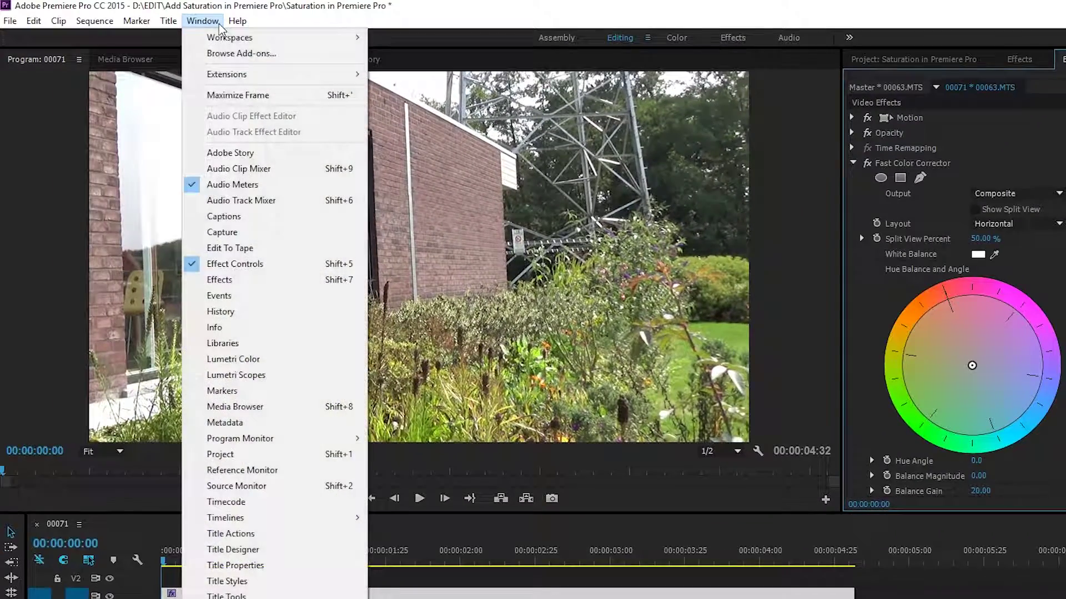
{"action": "left_click", "coordinate": [251, 268]}
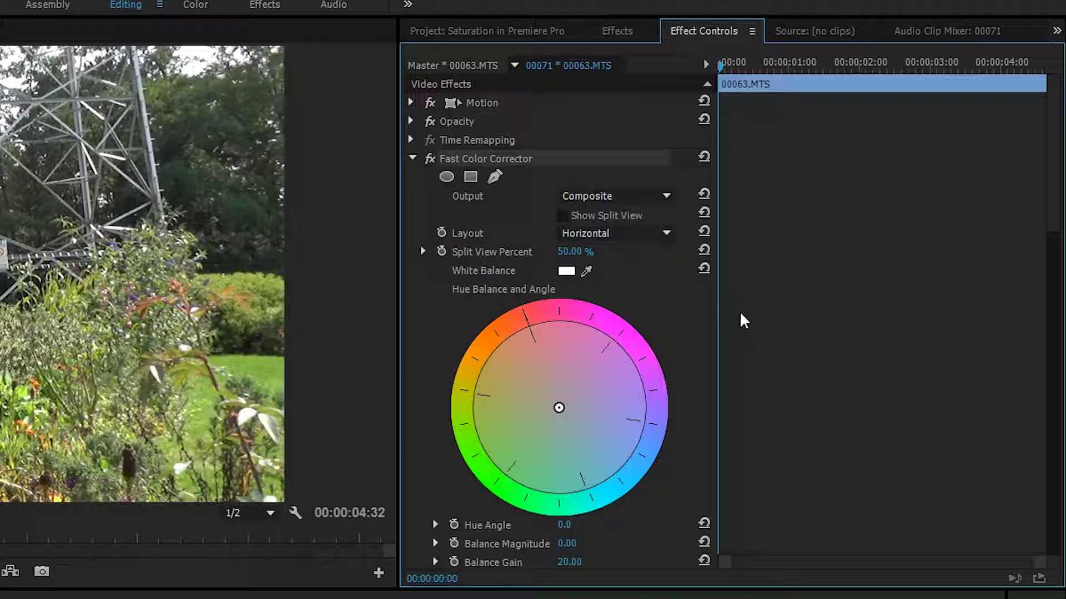
{"action": "scroll", "coordinate": [744, 322], "scroll_direction": "down", "scroll_amount": 4}
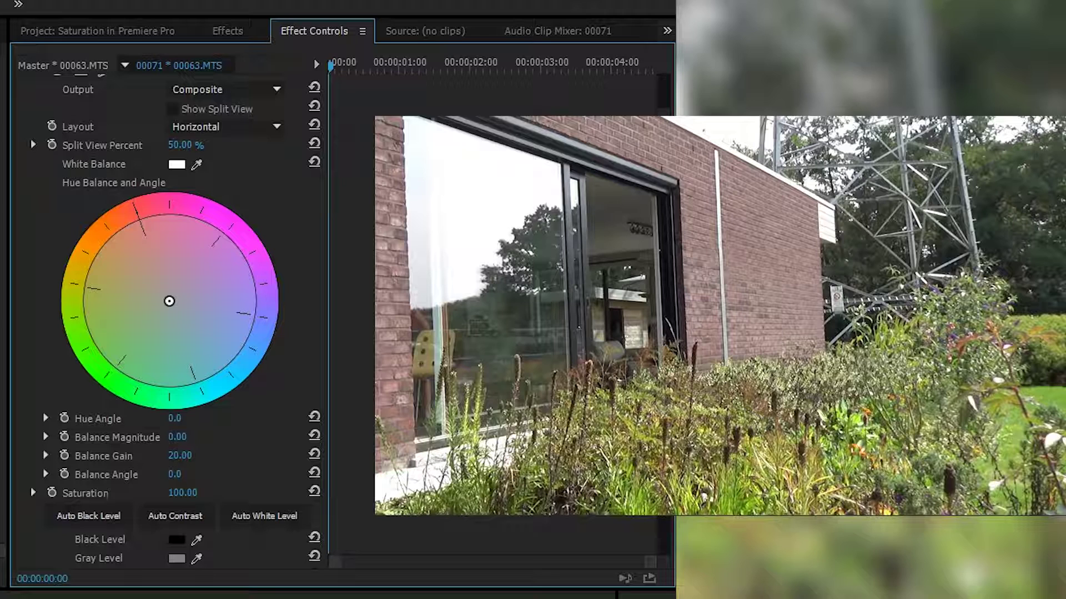
- Scrub Saturation through different levels, ending at 200, and play back to compare colours
{"action": "left_click_drag", "start_coordinate": [183, 493], "coordinate": [222, 493]}
{"action": "key", "text": "space"}
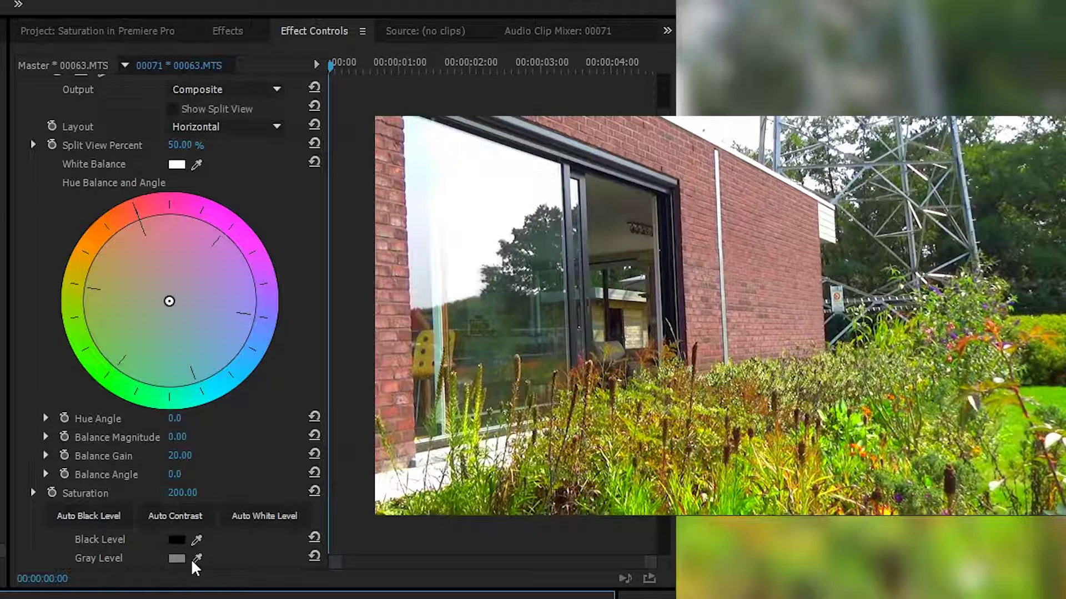
- Enter 130 as the Fast Color Corrector Saturation and play the clip twice to check
{"action": "left_click", "coordinate": [190, 489]}
{"action": "type", "text": "130"}
{"action": "key", "text": "Return"}
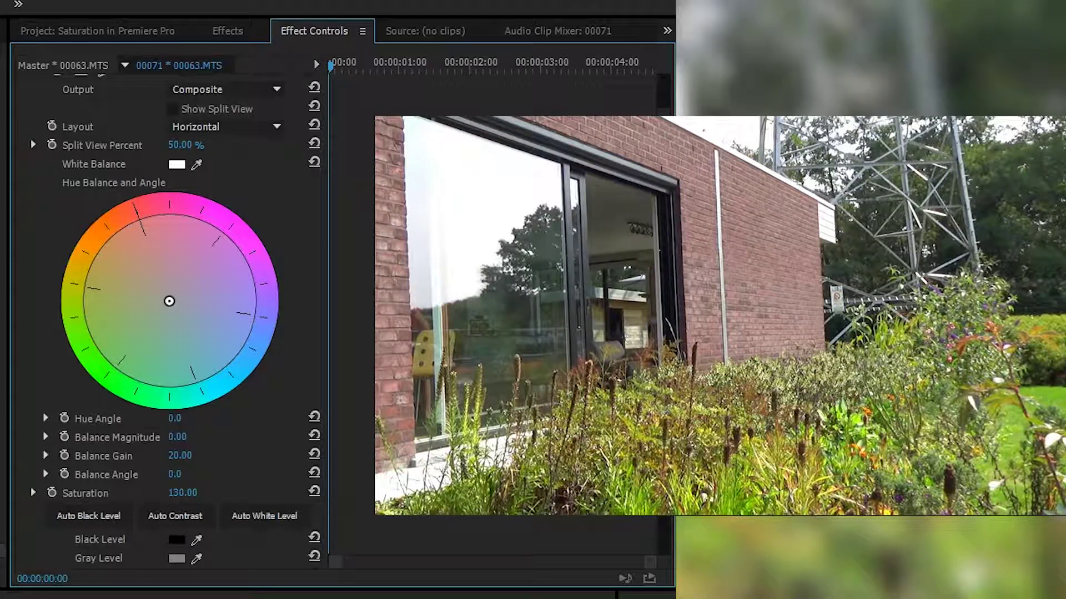
{"action": "key", "text": "space"}
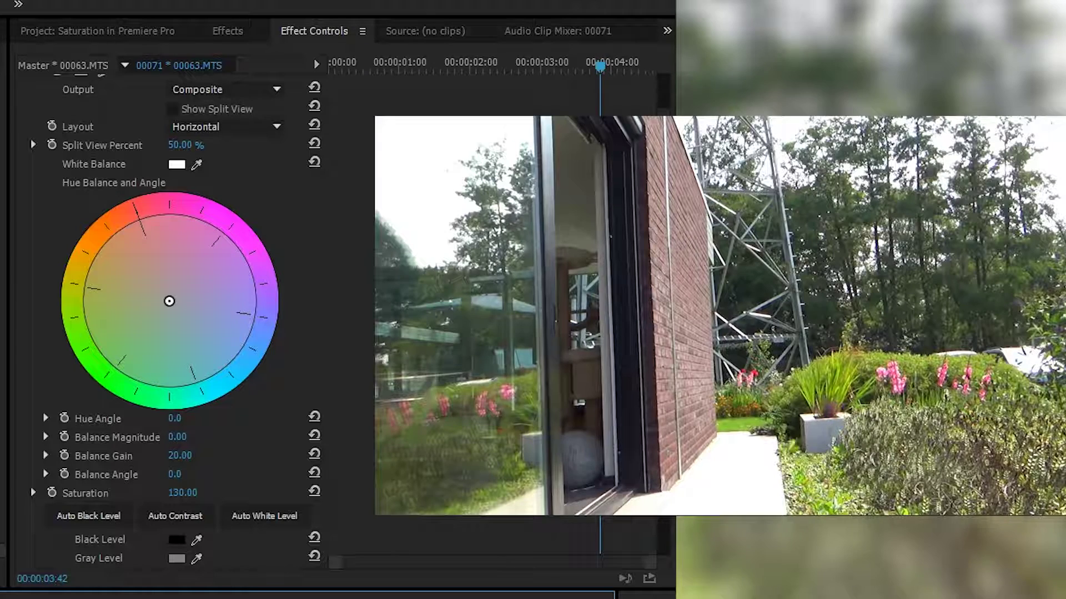
{"action": "key", "text": "space"}
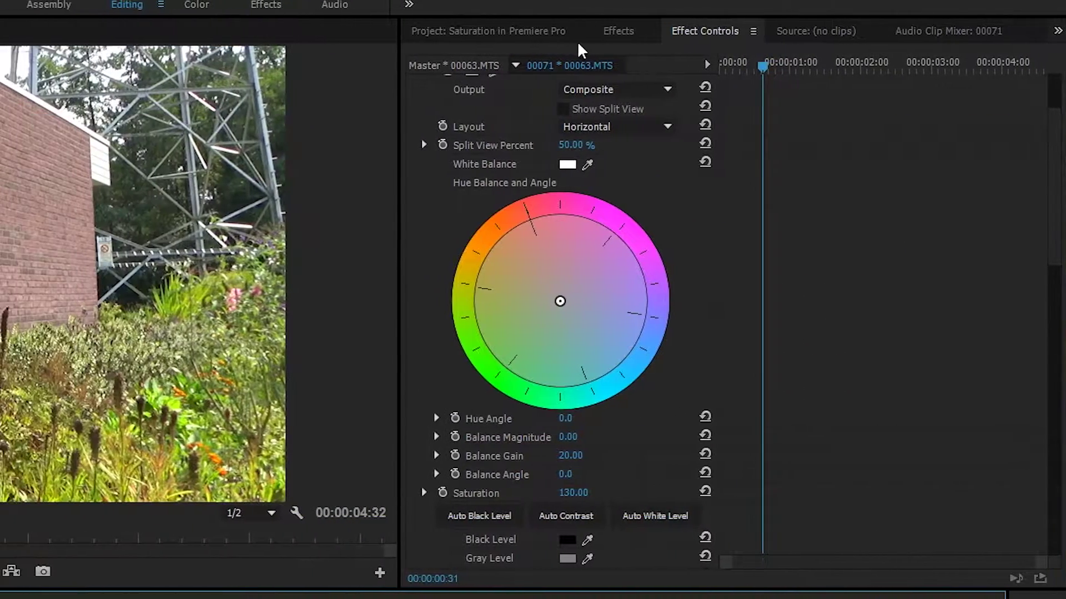
- Search 'brig', apply Brightness & Contrast to 00063.MTS, and collapse Fast Color Corrector in Effect Controls
{"action": "left_click", "coordinate": [610, 31]}
{"action": "double_click", "coordinate": [460, 54]}
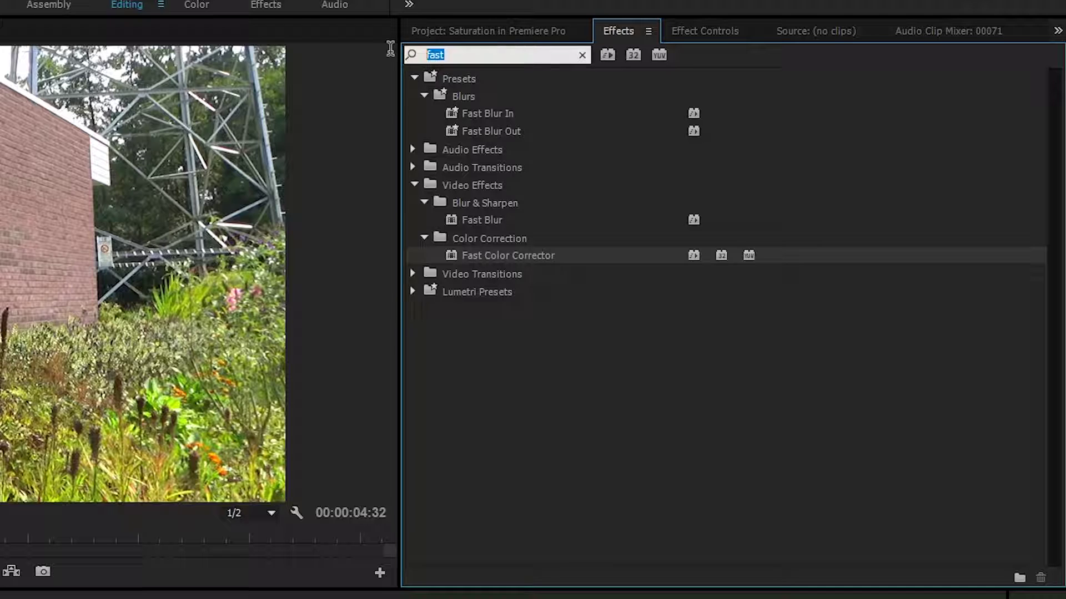
{"action": "type", "text": "brig"}
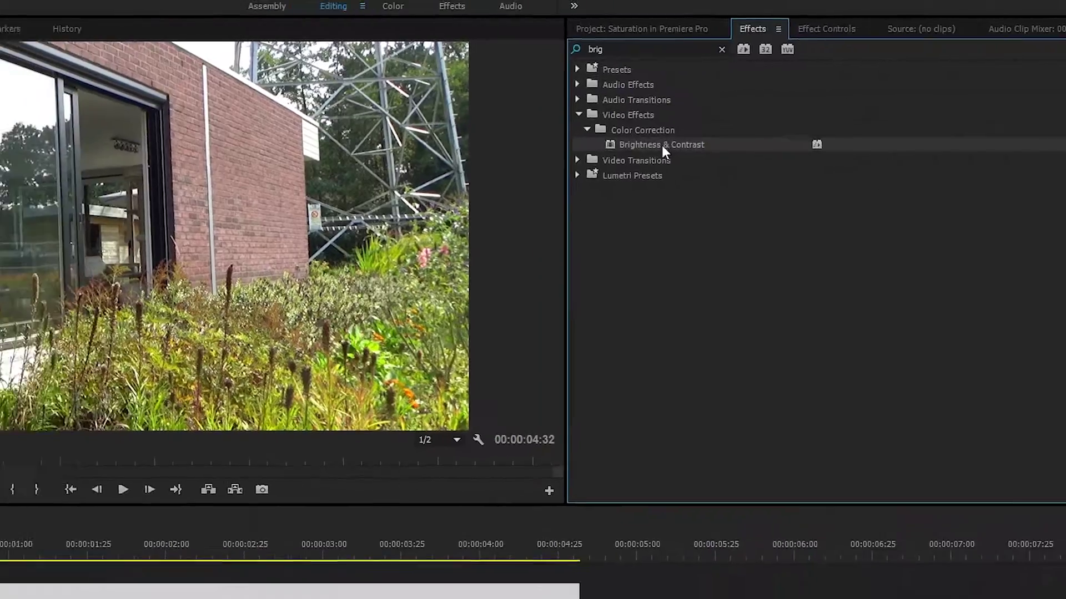
{"action": "left_click_drag", "start_coordinate": [512, 165], "coordinate": [448, 539]}
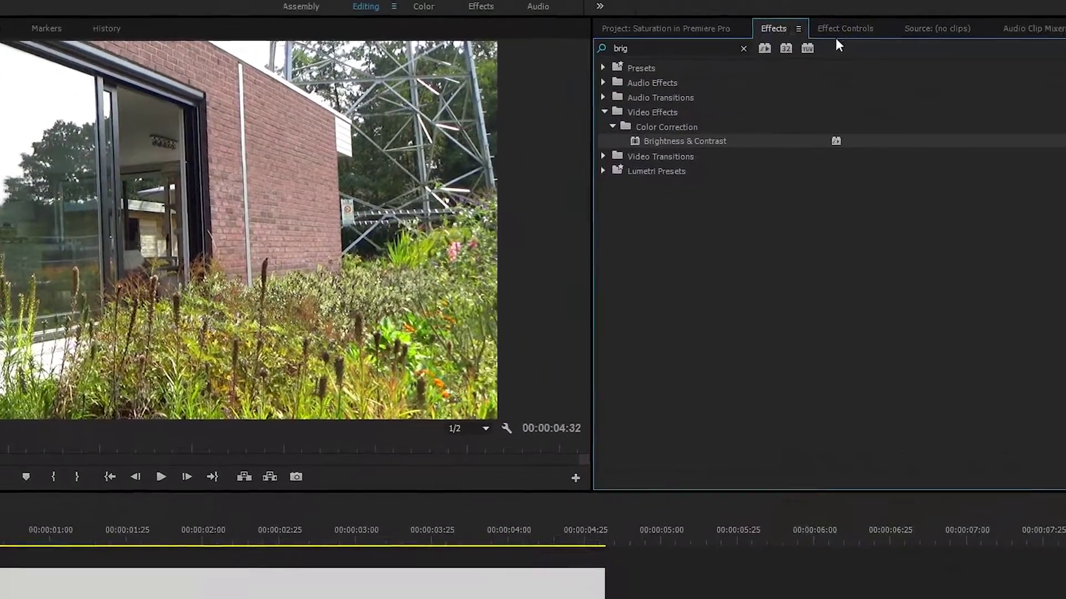
{"action": "left_click", "coordinate": [910, 28]}
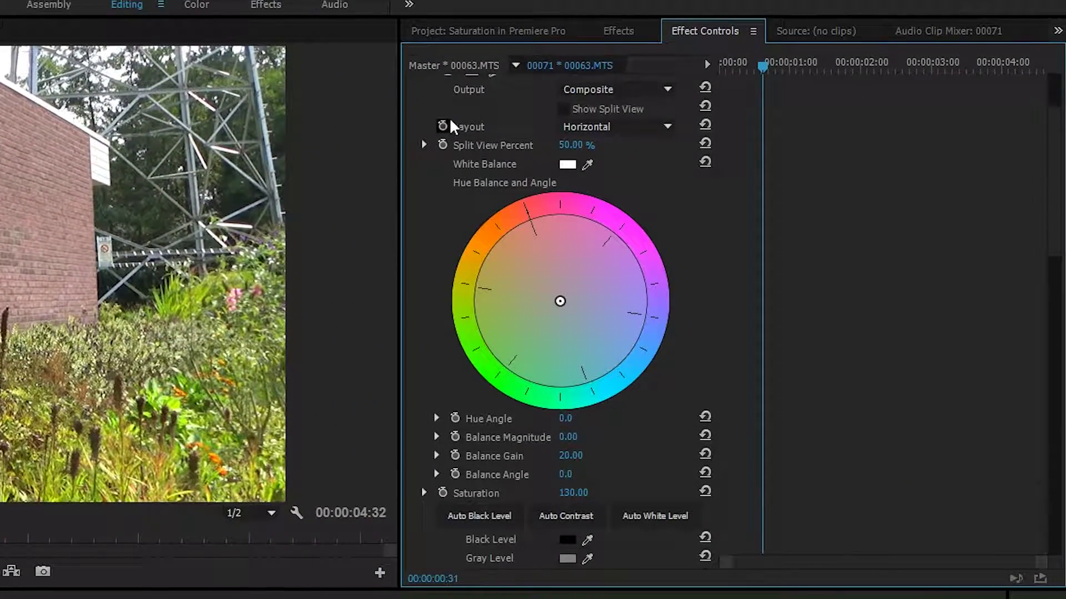
{"action": "scroll", "coordinate": [439, 222], "scroll_direction": "up", "scroll_amount": 5}
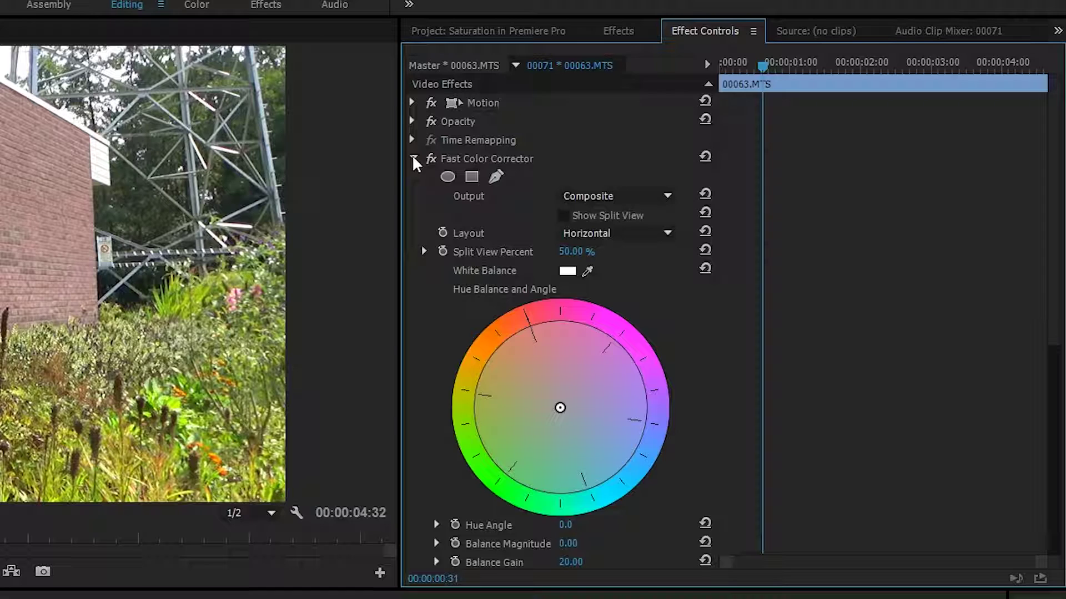
{"action": "left_click", "coordinate": [411, 158]}
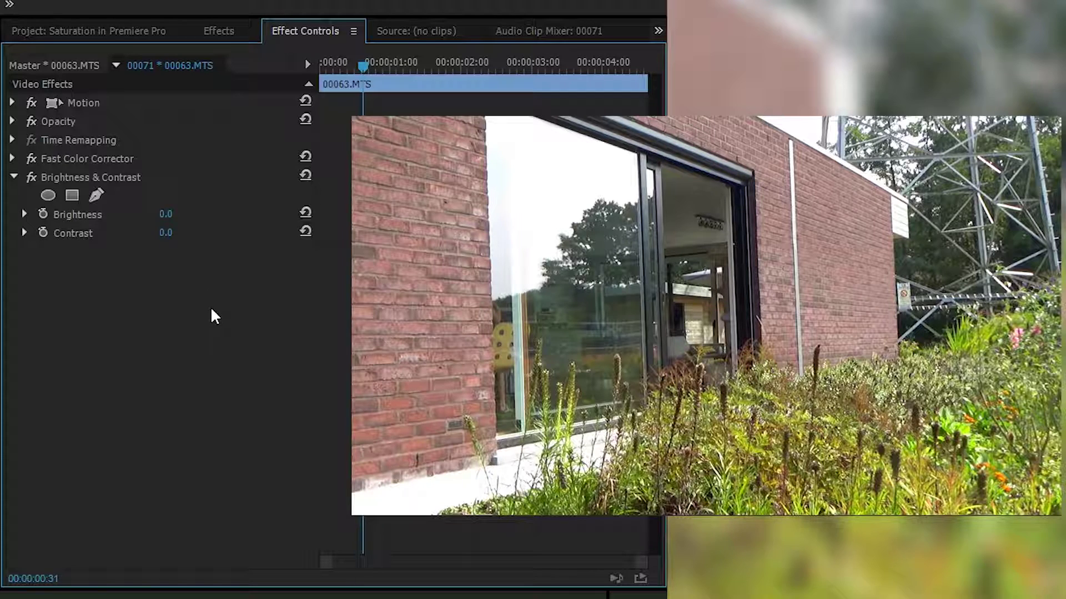
- Enter 2 for Brightness and 2 for Contrast in the Brightness & Contrast effect
{"action": "left_click", "coordinate": [165, 214]}
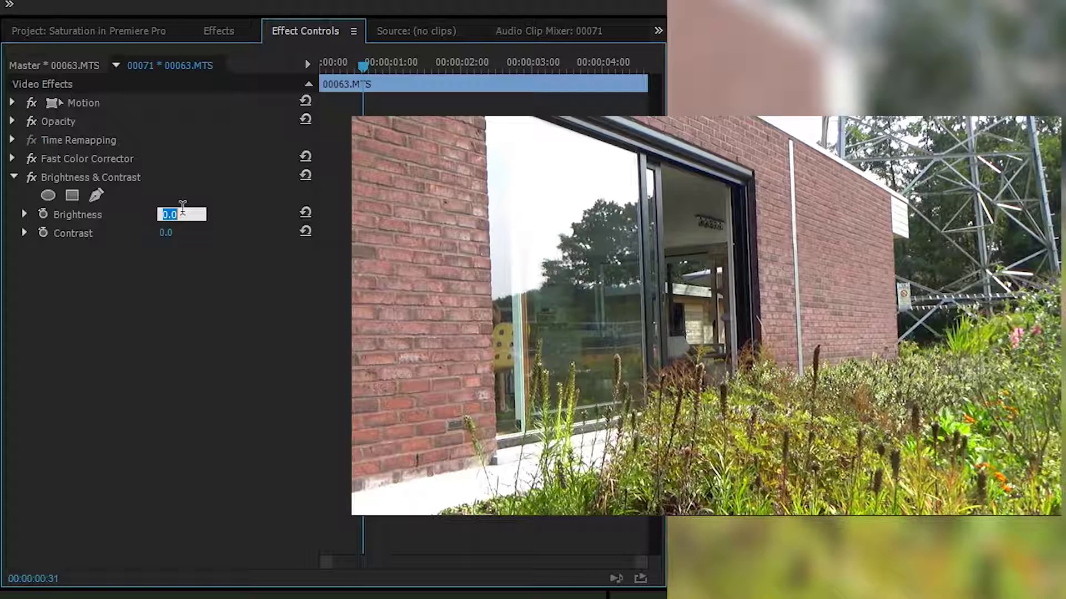
{"action": "type", "text": "2"}
{"action": "key", "text": "Return"}
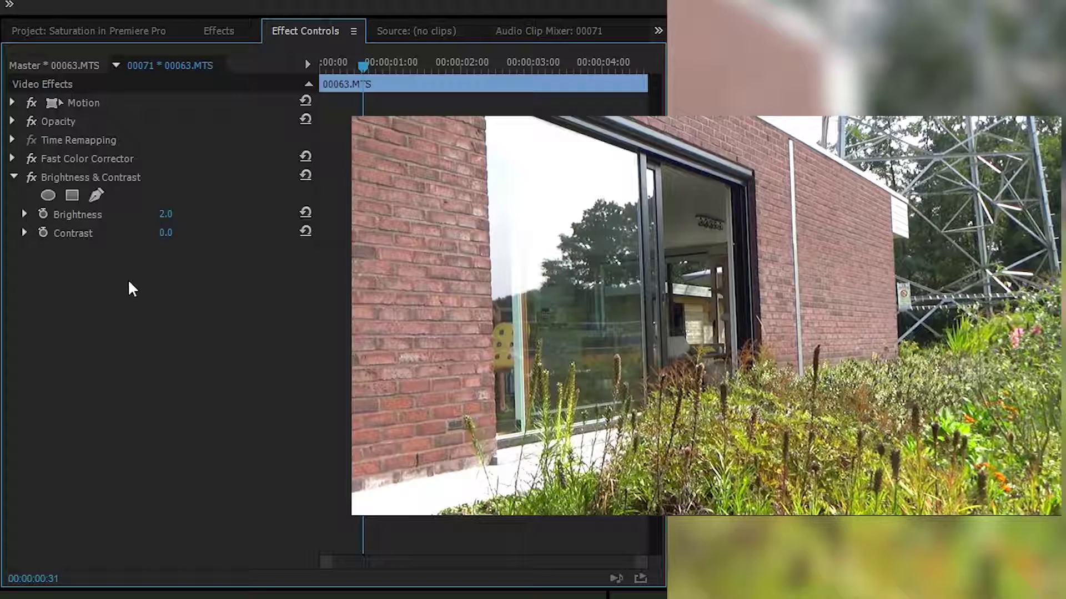
{"action": "left_click", "coordinate": [167, 233]}
{"action": "type", "text": "2"}
{"action": "key", "text": "Return"}
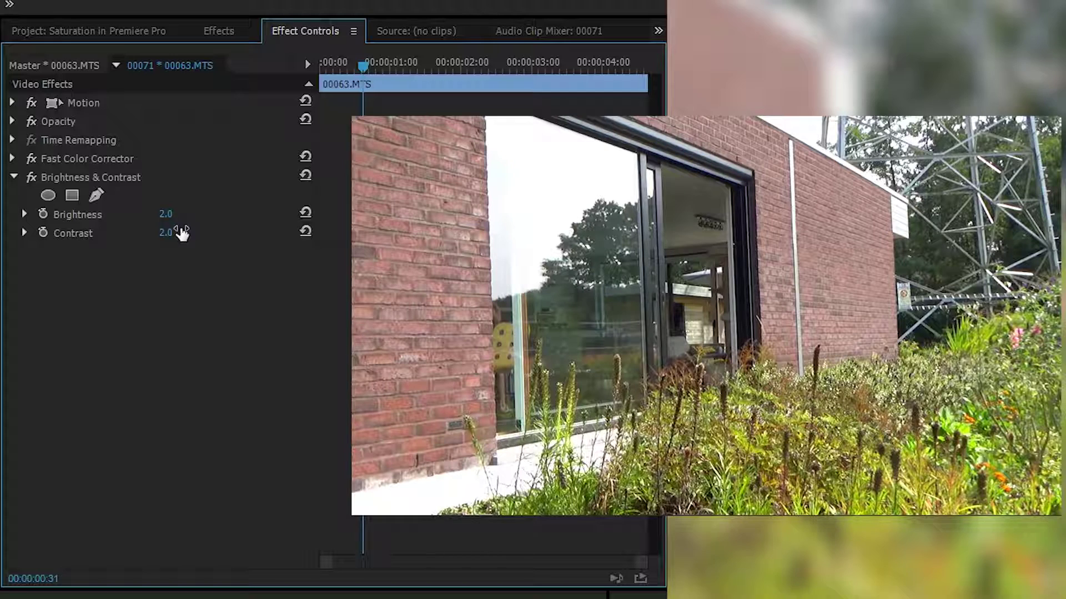